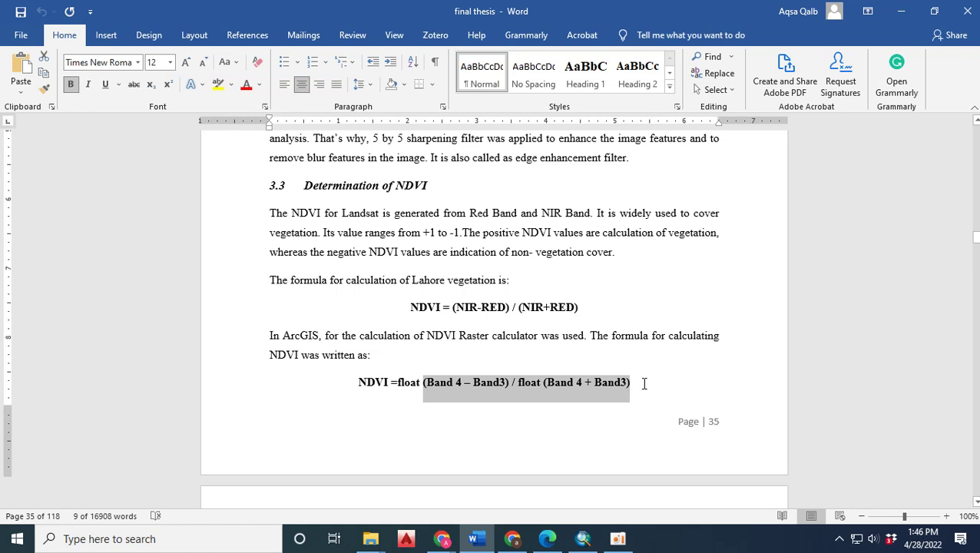
- Return to ArcMap, where Add Data shows the 2016imagery folder
{"action": "left_click", "coordinate": [583, 538]}
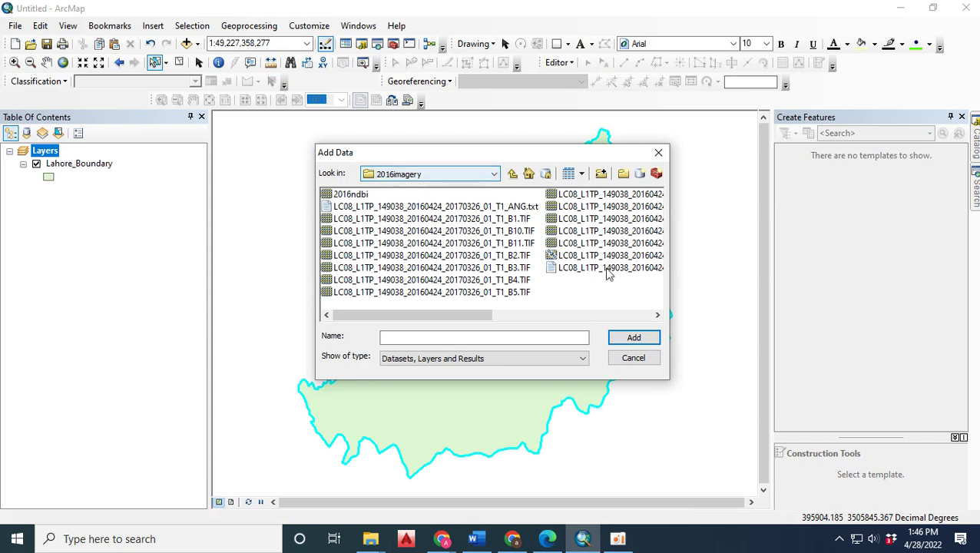
- Add the Landsat band 3, 4 and 5 TIFs to the map
{"action": "left_click", "coordinate": [501, 268]}
{"action": "left_click", "coordinate": [499, 281], "text": "shift"}
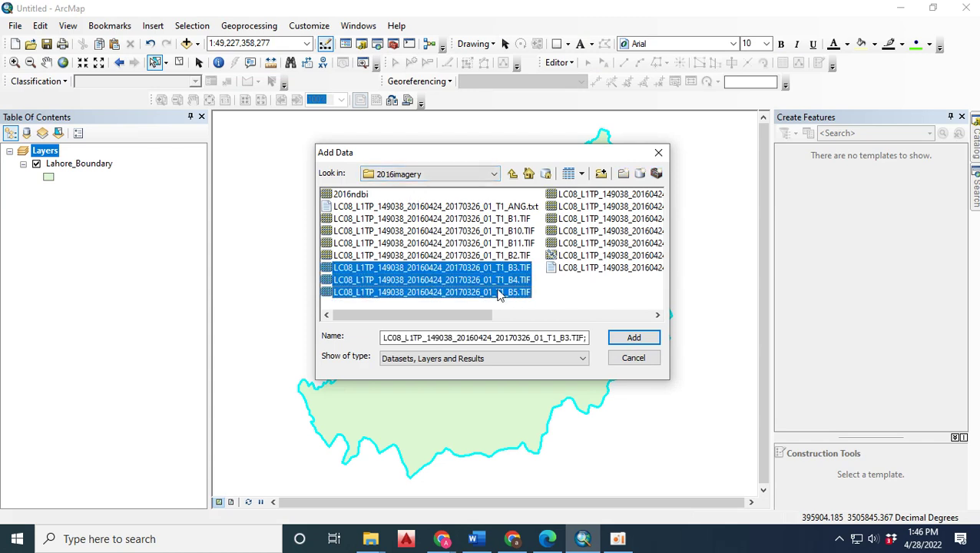
{"action": "left_click", "coordinate": [625, 337]}
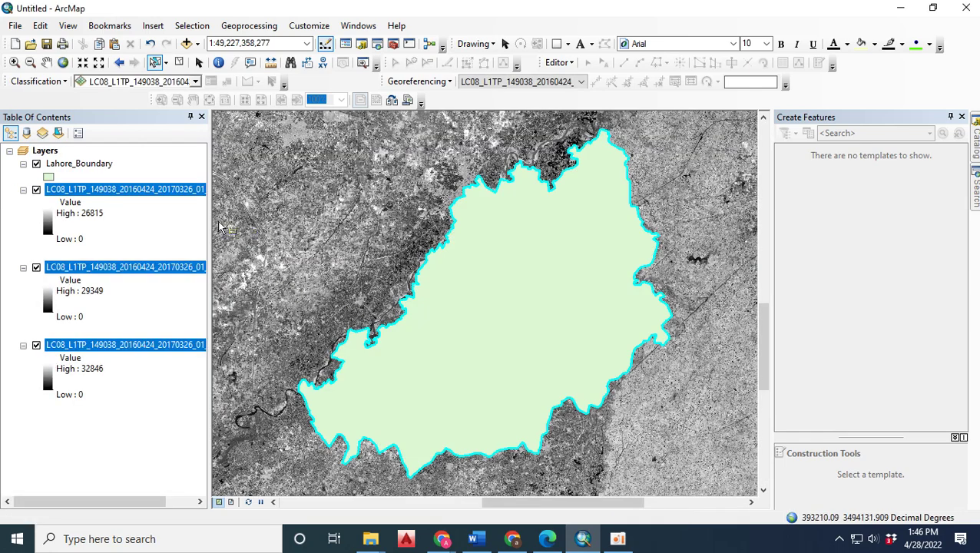
{"action": "left_click", "coordinate": [181, 233]}
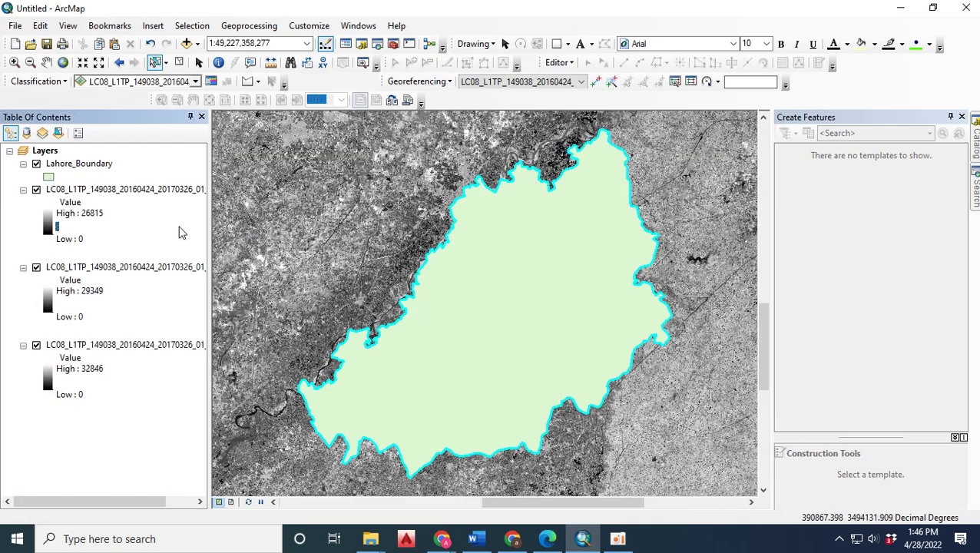
- Dock Image Analysis and clip bands 5, 4 and 3 to the Lahore boundary
{"action": "left_click", "coordinate": [358, 26]}
{"action": "left_click", "coordinate": [388, 141]}
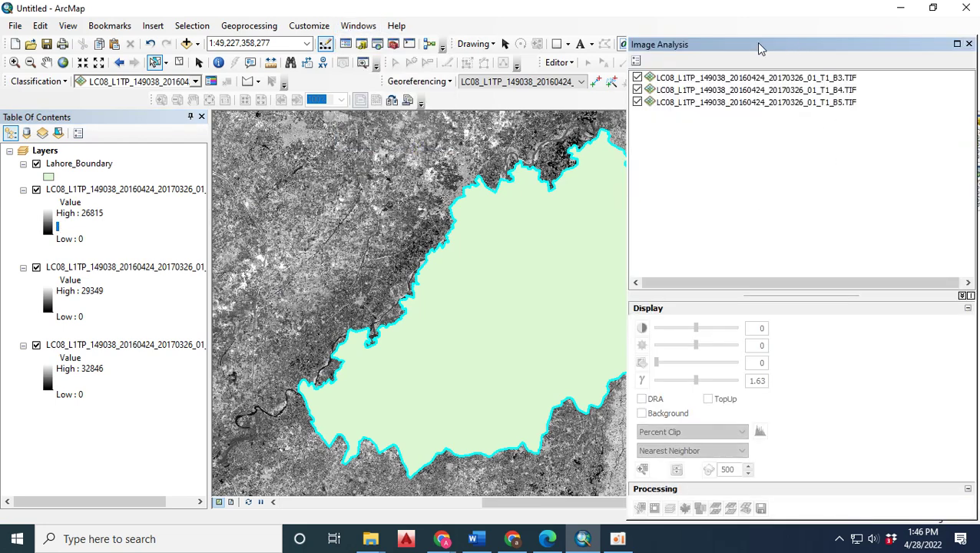
{"action": "left_click_drag", "start_coordinate": [760, 45], "coordinate": [803, 58]}
{"action": "left_click", "coordinate": [796, 113]}
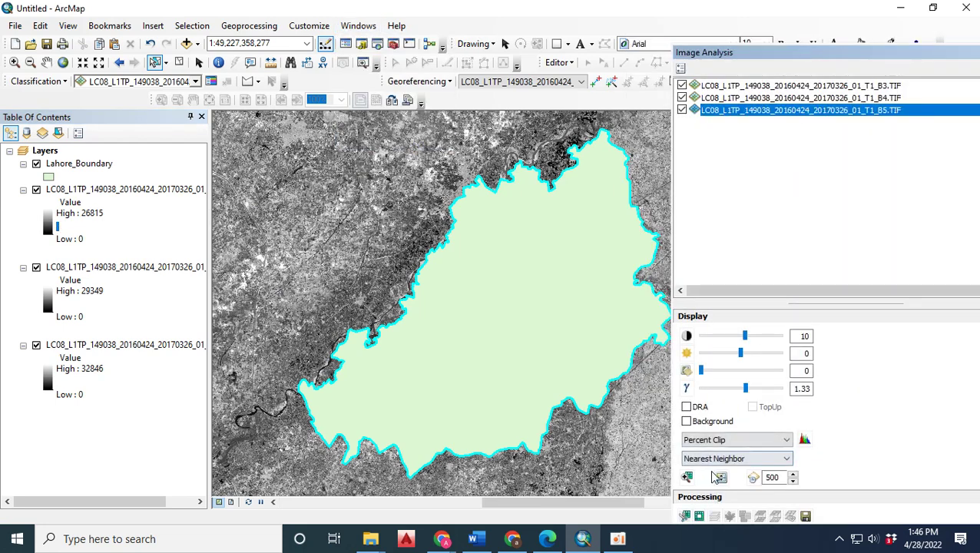
{"action": "left_click", "coordinate": [688, 516]}
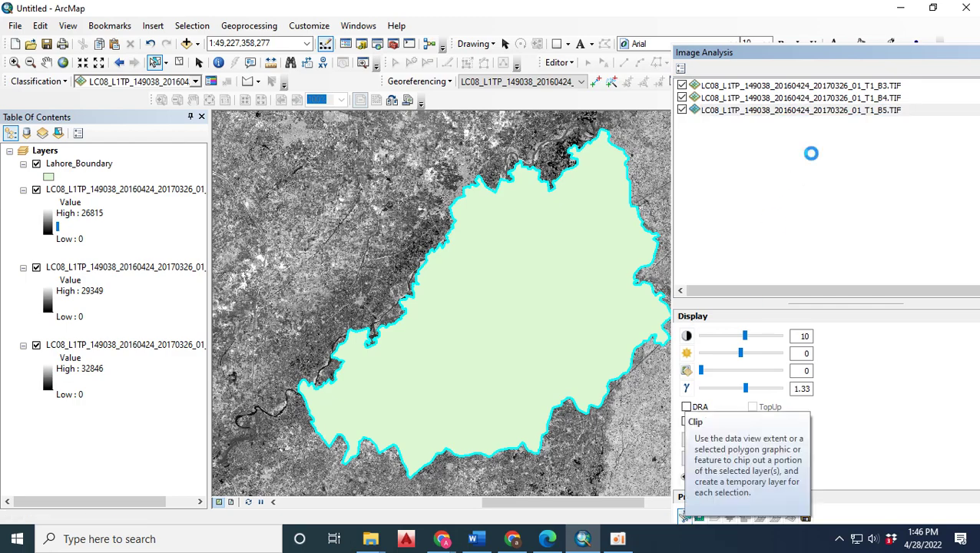
{"action": "left_click", "coordinate": [844, 113]}
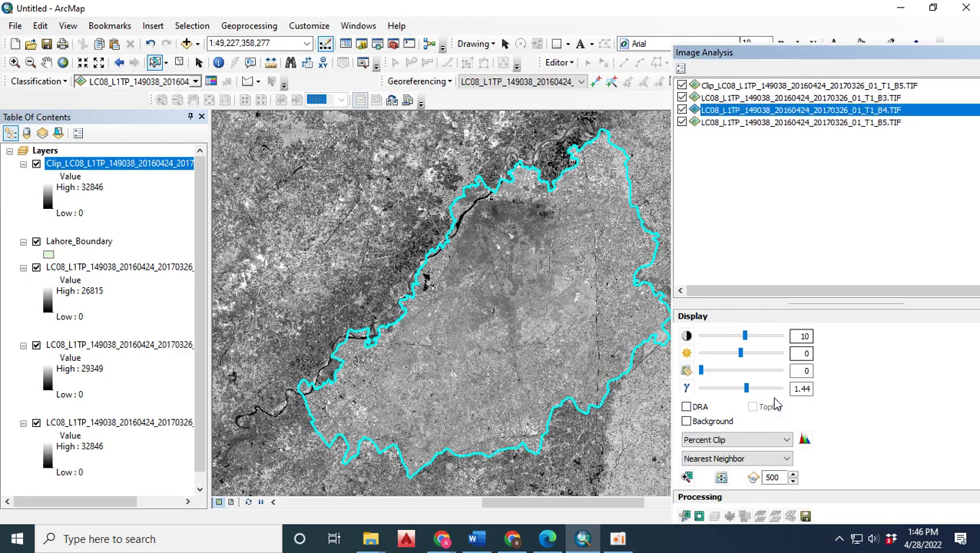
{"action": "left_click", "coordinate": [689, 516]}
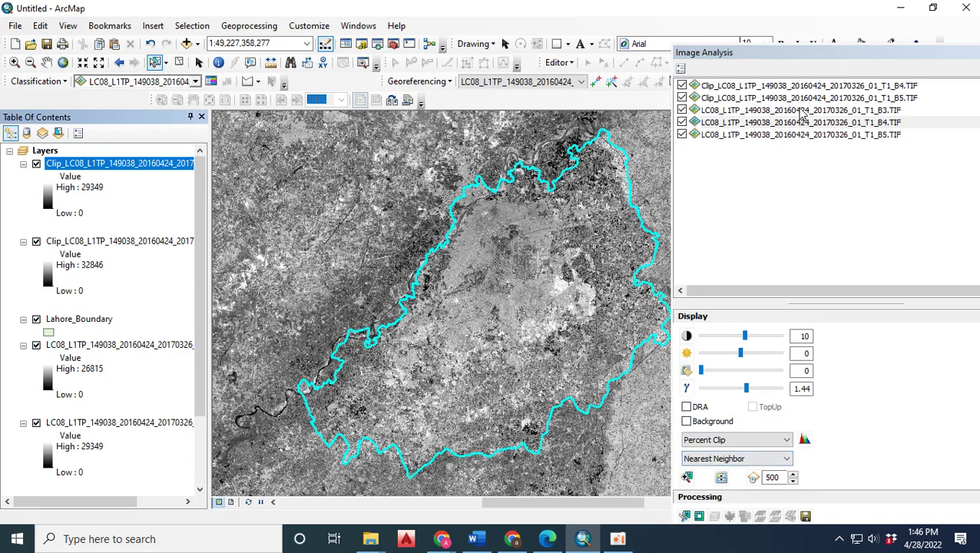
{"action": "left_click", "coordinate": [816, 110]}
{"action": "left_click", "coordinate": [690, 515]}
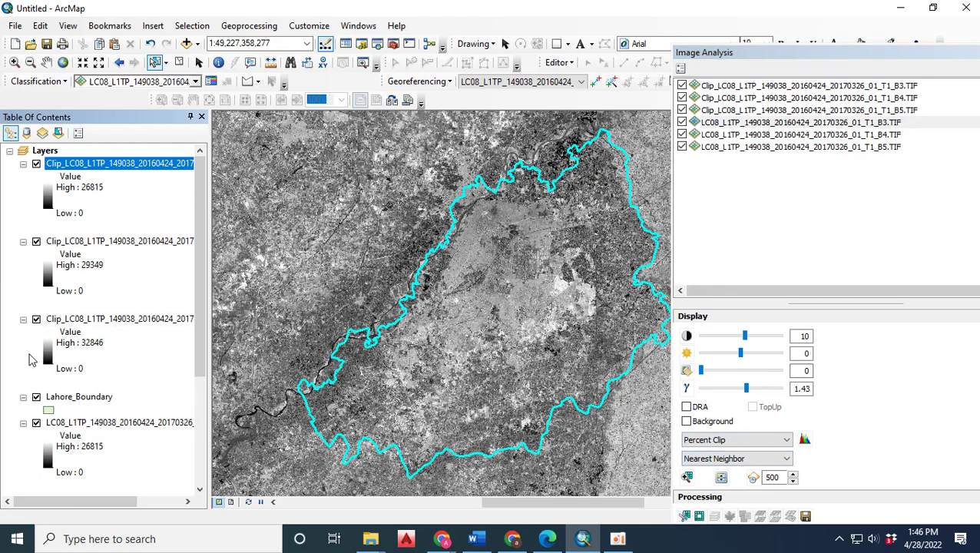
- Hide the unclipped bands, close Image Analysis, and check the thesis formula
{"action": "left_click", "coordinate": [36, 423]}
{"action": "scroll", "coordinate": [48, 470], "scroll_direction": "down", "scroll_amount": 3}
{"action": "scroll", "coordinate": [48, 470], "scroll_direction": "down", "scroll_amount": 1}
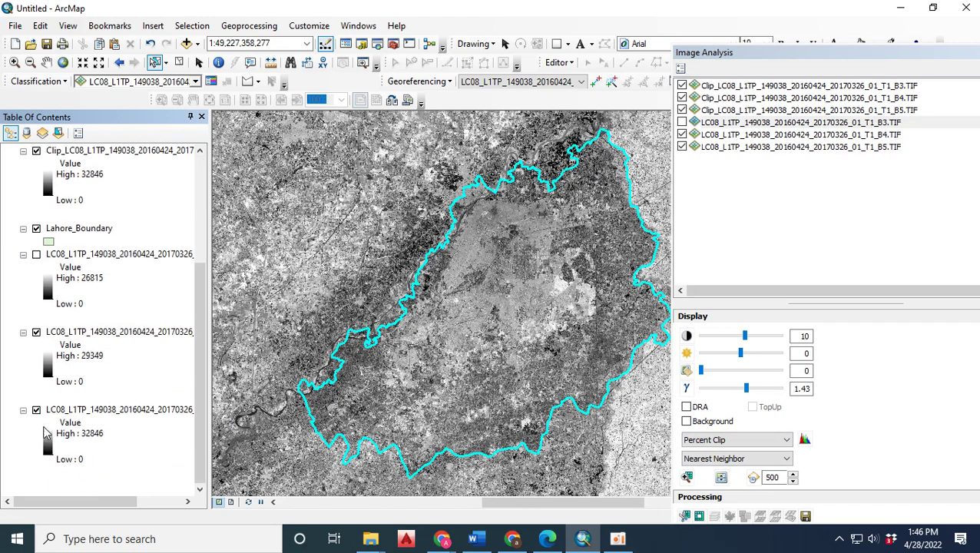
{"action": "left_click", "coordinate": [36, 409]}
{"action": "left_click", "coordinate": [36, 332]}
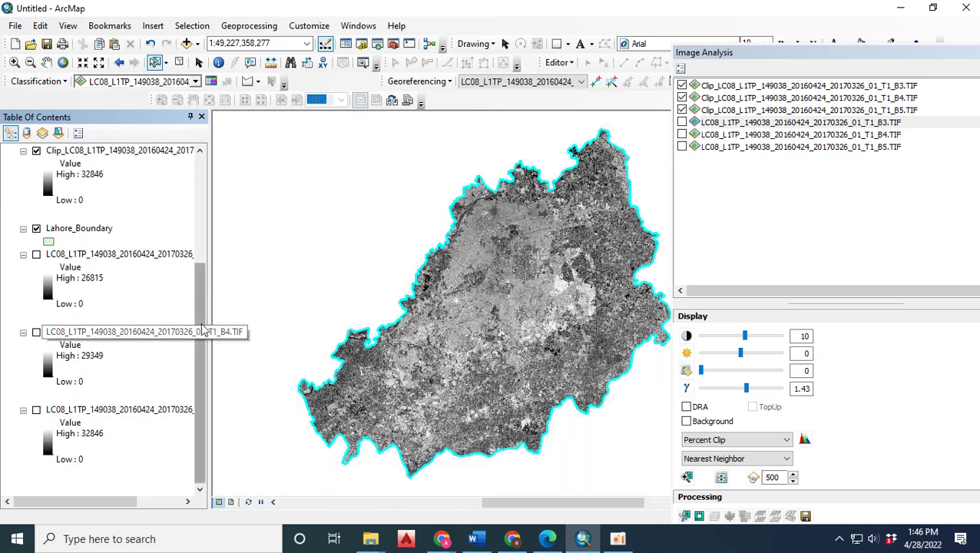
{"action": "left_click_drag", "start_coordinate": [199, 318], "coordinate": [194, 213]}
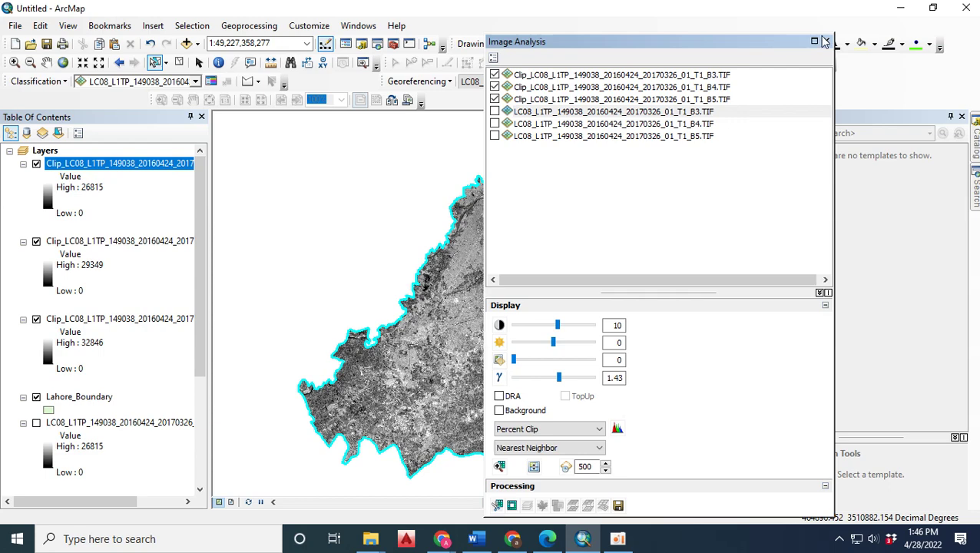
{"action": "left_click", "coordinate": [786, 41]}
{"action": "left_click", "coordinate": [475, 538]}
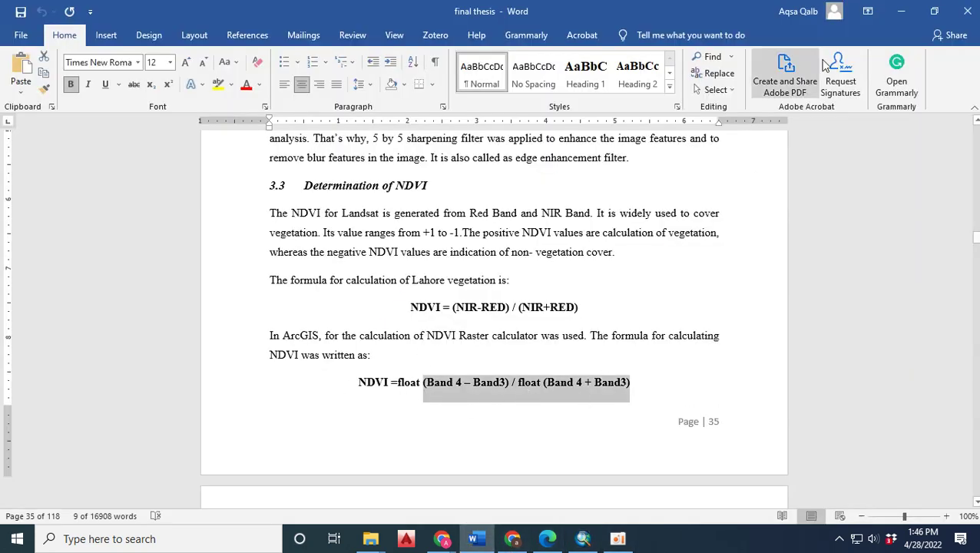
{"action": "left_click", "coordinate": [900, 11]}
- In Raster Calculator, enter the numerator Float(clipped band 4 - clipped band 3)
{"action": "left_click", "coordinate": [975, 189]}
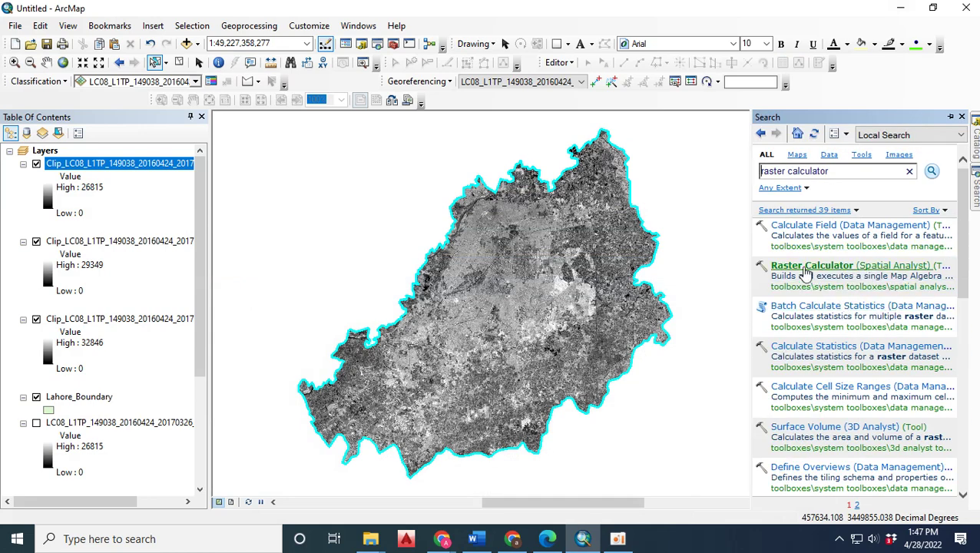
{"action": "left_click", "coordinate": [861, 272]}
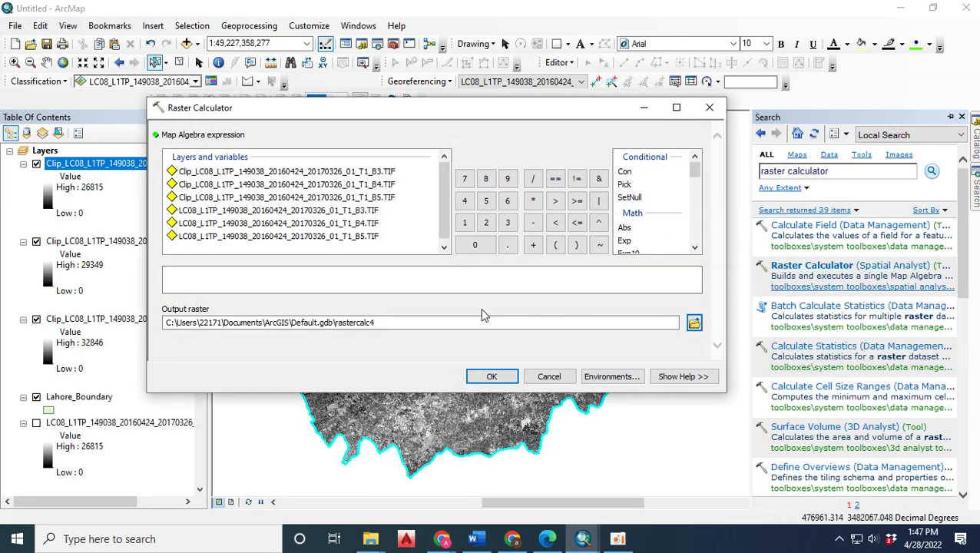
{"action": "left_click", "coordinate": [694, 246]}
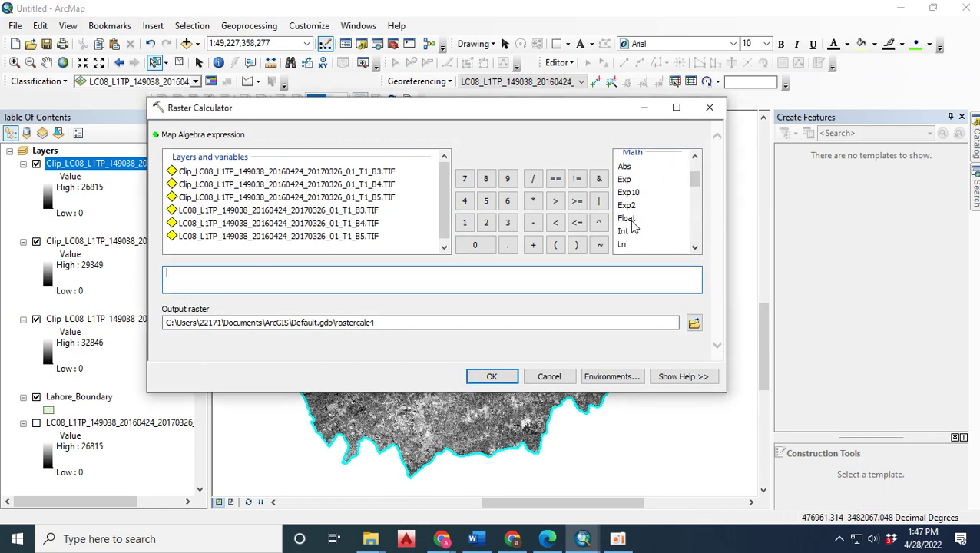
{"action": "double_click", "coordinate": [628, 219]}
{"action": "double_click", "coordinate": [340, 186]}
{"action": "left_click", "coordinate": [533, 223]}
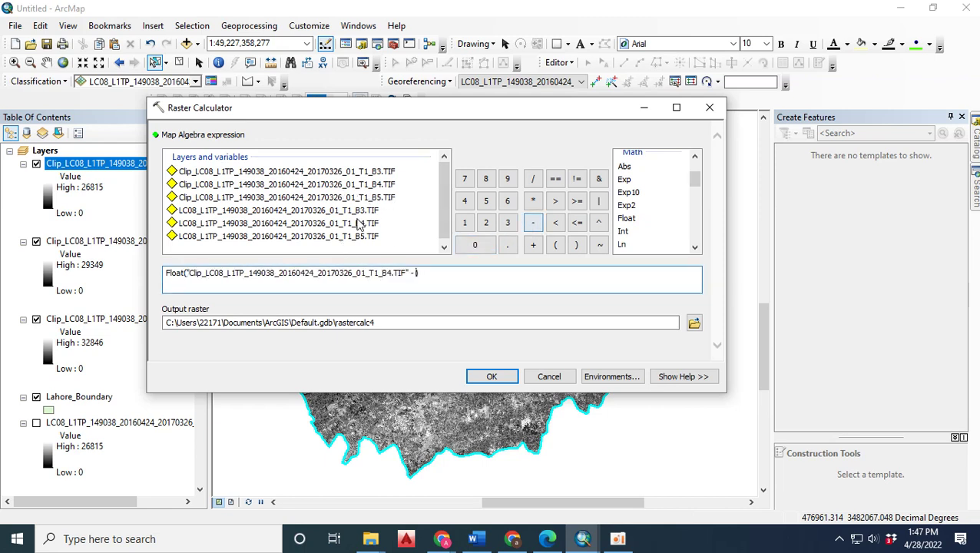
{"action": "double_click", "coordinate": [335, 172]}
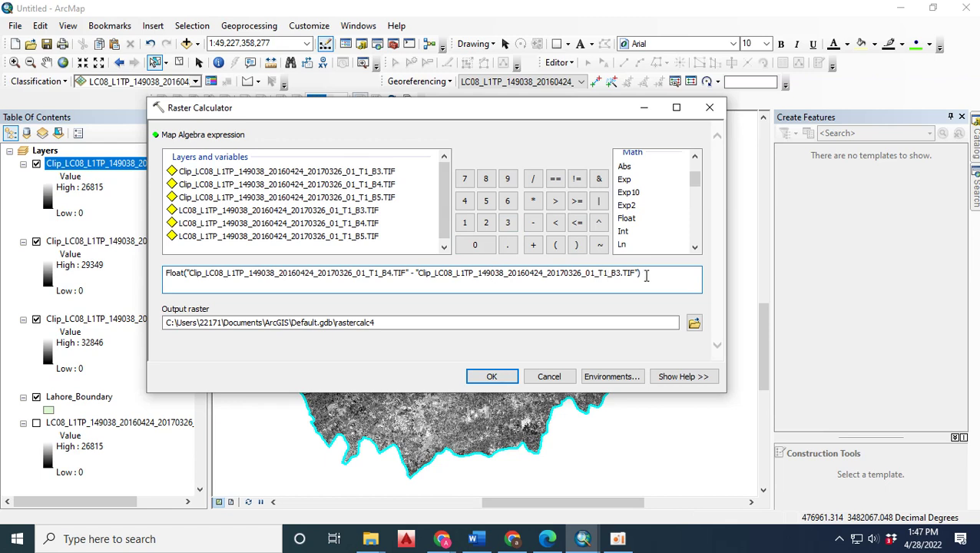
- Divide by Float(clipped band 4 + band 3) and run the NDVI calculation
{"action": "left_click", "coordinate": [533, 179]}
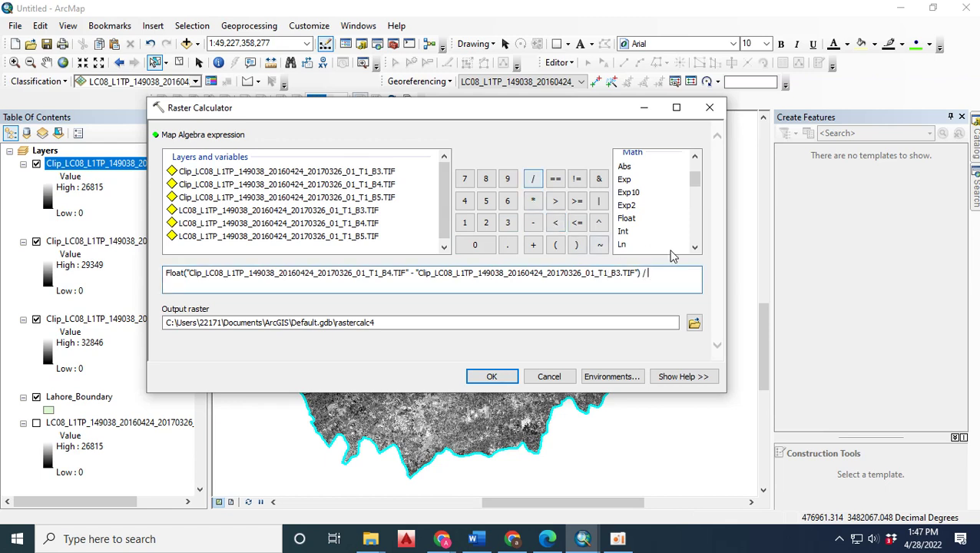
{"action": "double_click", "coordinate": [626, 218]}
{"action": "double_click", "coordinate": [358, 184]}
{"action": "left_click", "coordinate": [533, 244]}
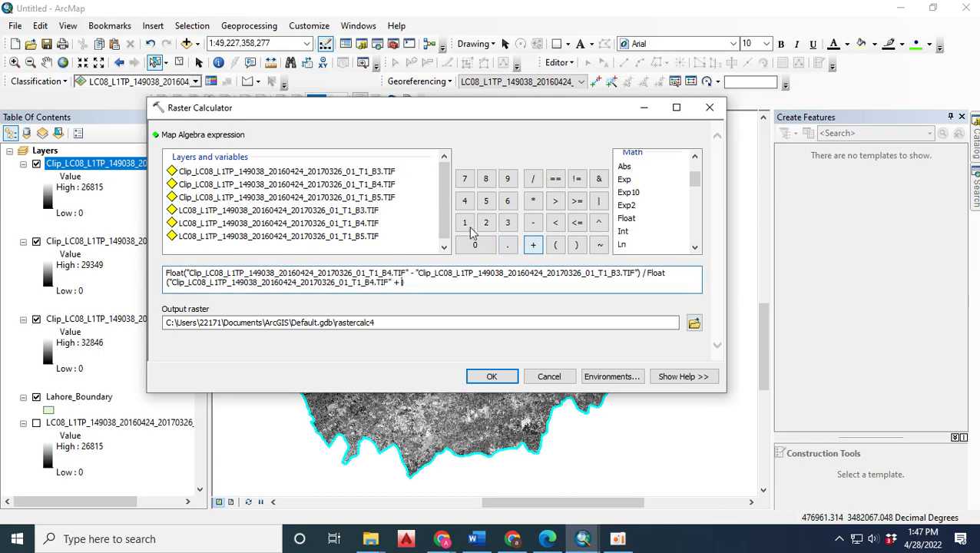
{"action": "double_click", "coordinate": [375, 173]}
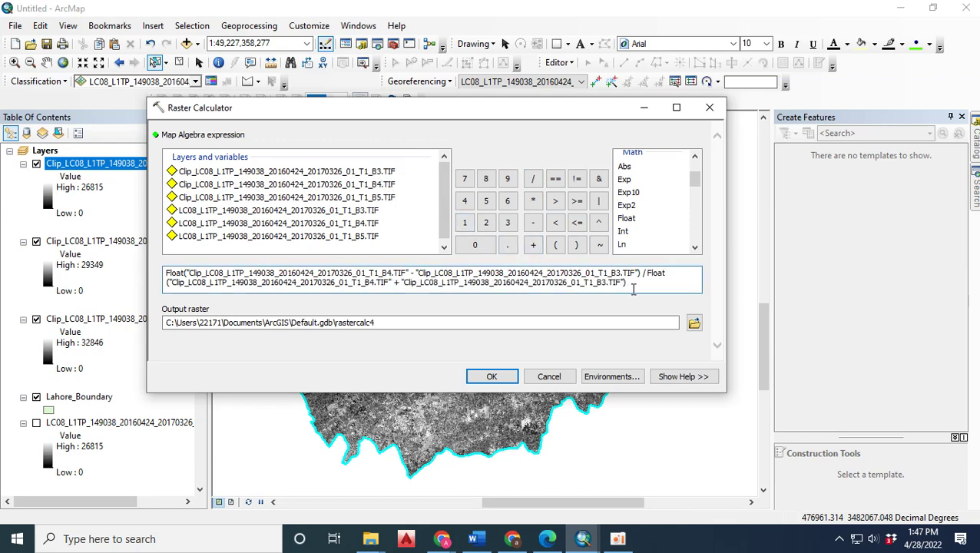
{"action": "left_click", "coordinate": [499, 376]}
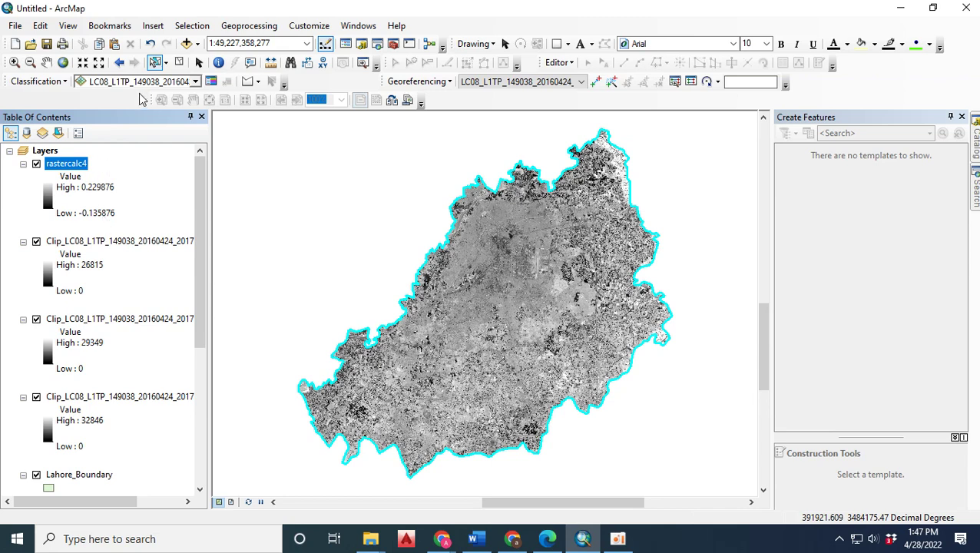
- Cancel Add Data, reopen Raster Calculator from search, and switch to the thesis
{"action": "left_click", "coordinate": [197, 44]}
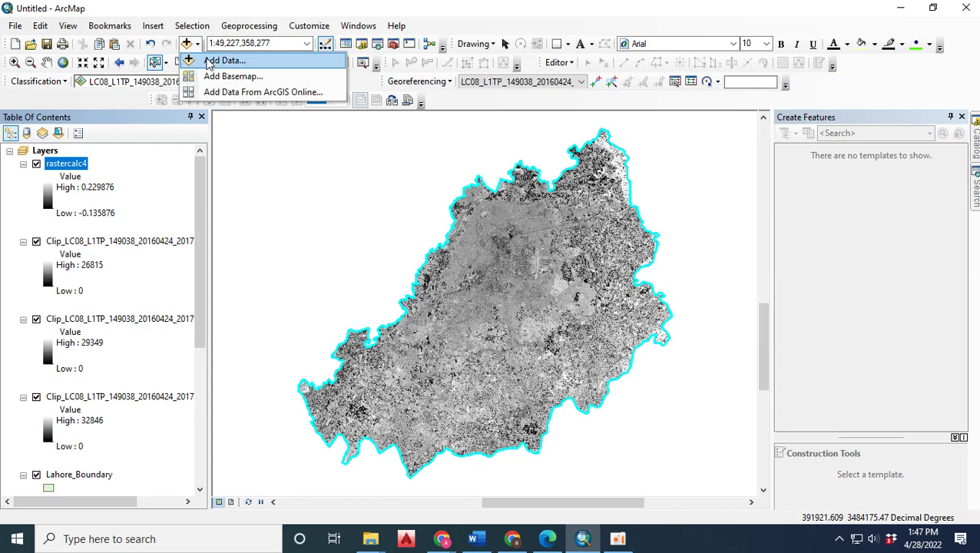
{"action": "left_click", "coordinate": [223, 59]}
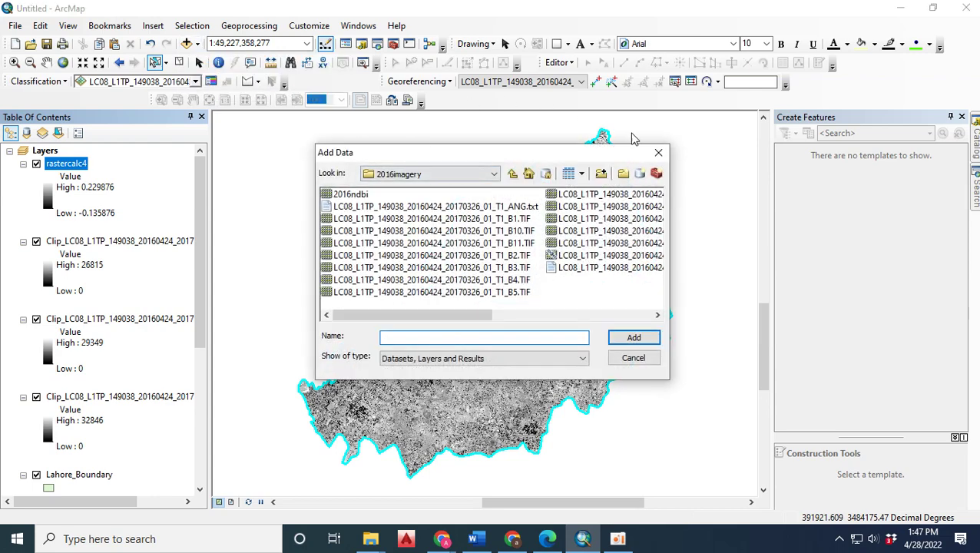
{"action": "left_click", "coordinate": [658, 152]}
{"action": "left_click", "coordinate": [974, 185]}
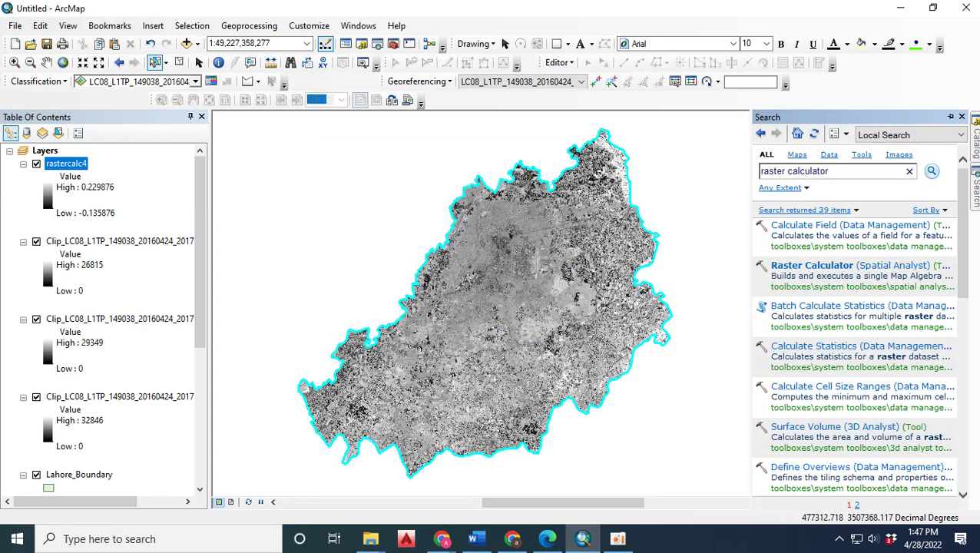
{"action": "left_click", "coordinate": [844, 266]}
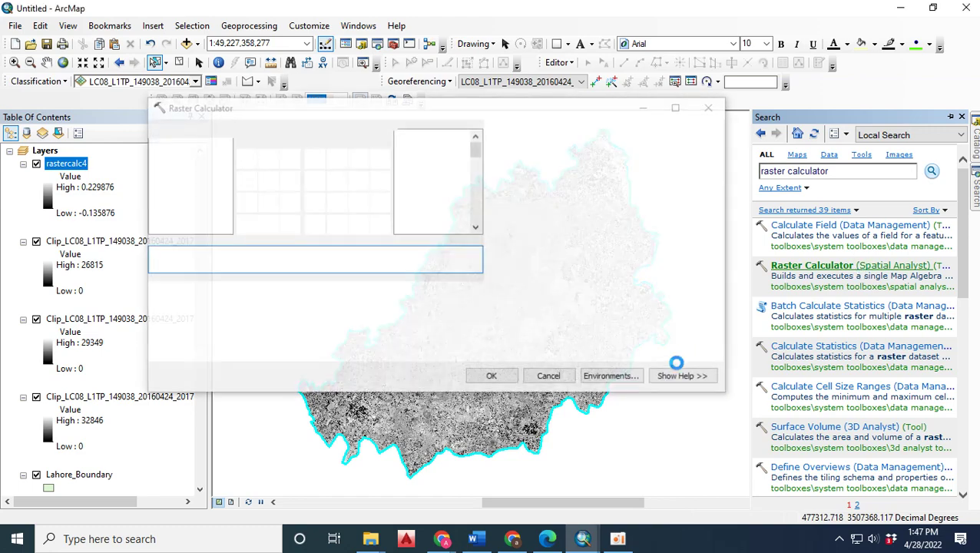
{"action": "left_click", "coordinate": [476, 538]}
- Scroll the thesis to section 3.4 NDBI formula, then return to ArcMap
{"action": "scroll", "coordinate": [442, 448], "scroll_direction": "down", "scroll_amount": 5}
{"action": "scroll", "coordinate": [441, 447], "scroll_direction": "down", "scroll_amount": 1}
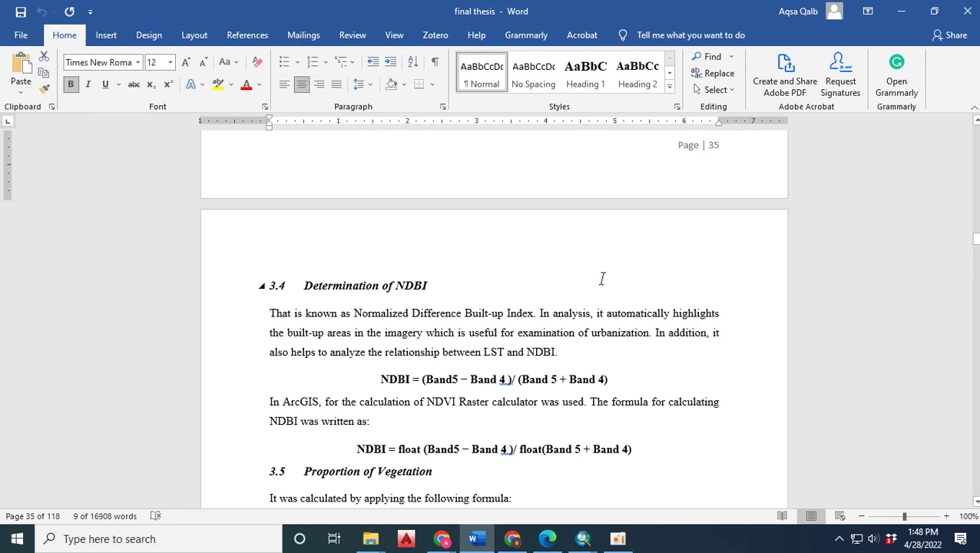
{"action": "left_click", "coordinate": [900, 11]}
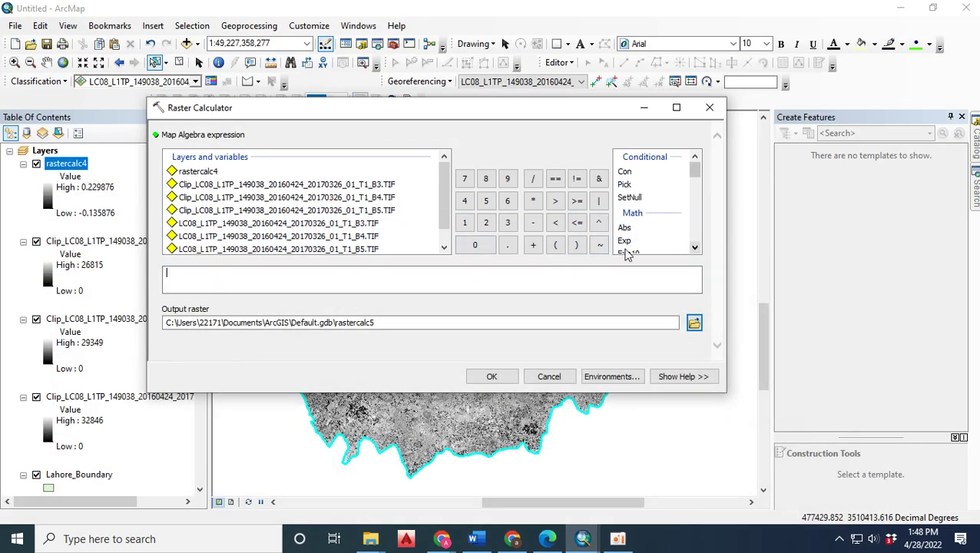
- Enter the numerator Float(clipped Band 5 - clipped Band 4) in Raster Calculator
{"action": "left_click", "coordinate": [695, 247]}
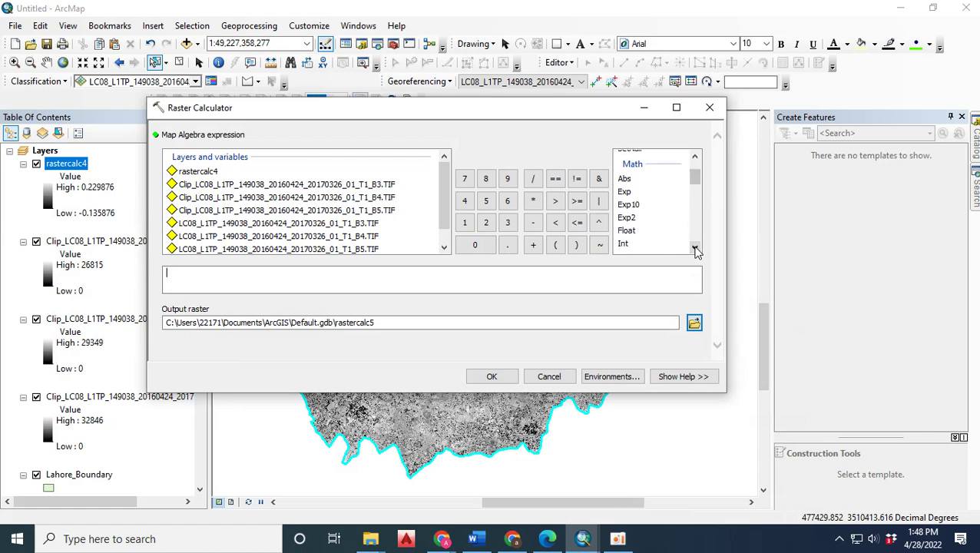
{"action": "double_click", "coordinate": [625, 230]}
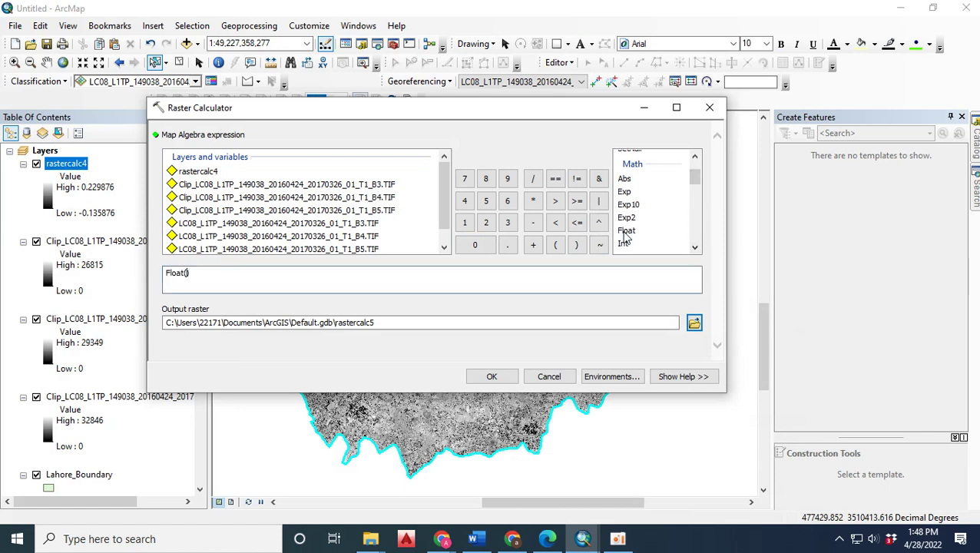
{"action": "left_click", "coordinate": [444, 247]}
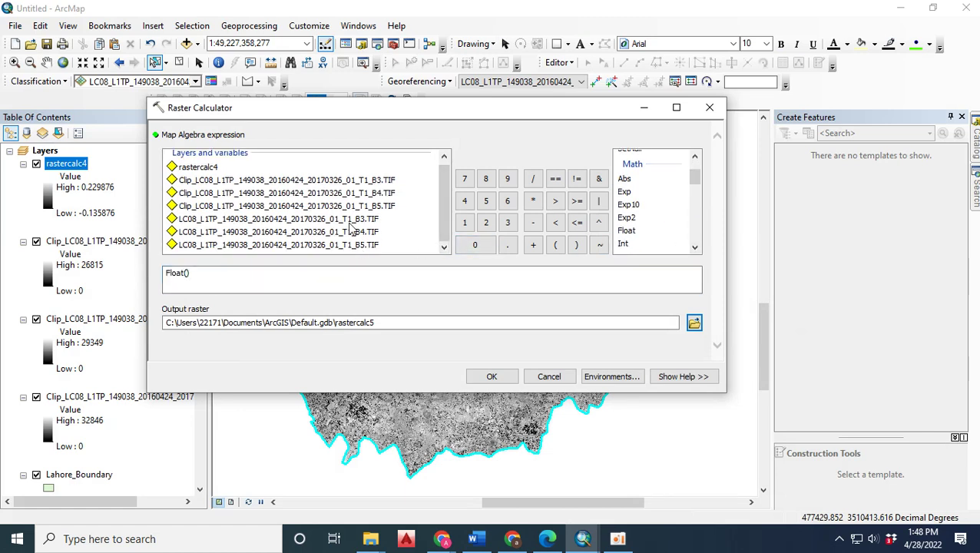
{"action": "double_click", "coordinate": [345, 206]}
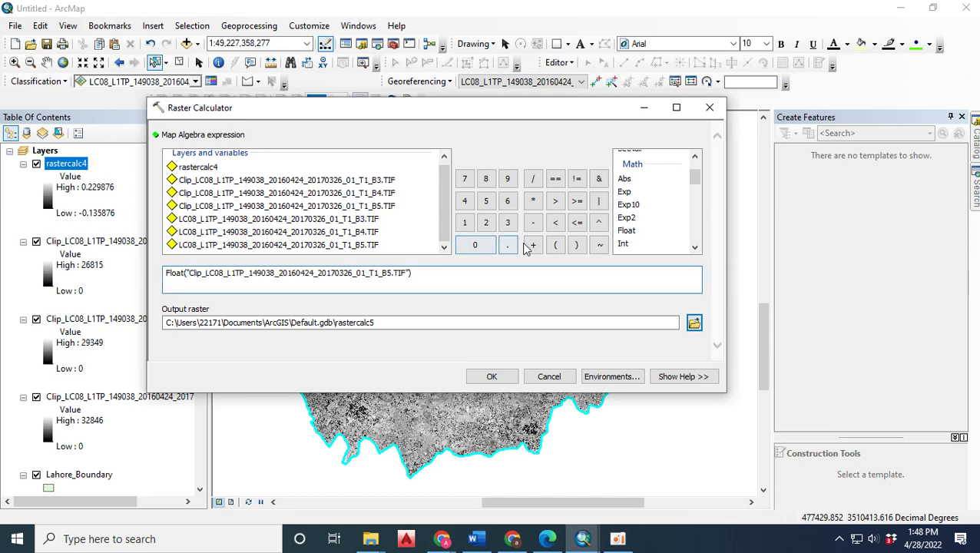
{"action": "left_click", "coordinate": [533, 222]}
{"action": "double_click", "coordinate": [362, 194]}
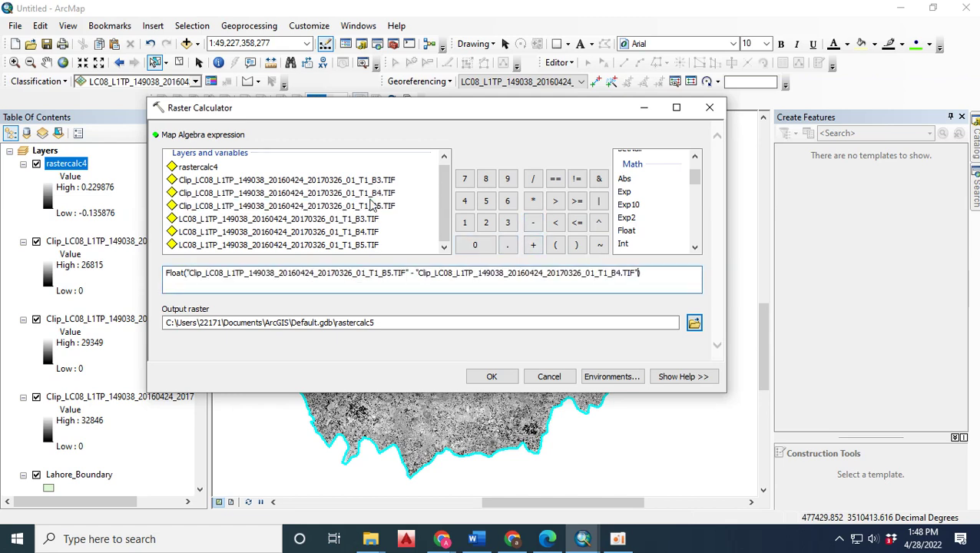
- Divide by Float(Band 5 + Band 4) and run, producing rastercalc5
{"action": "left_click", "coordinate": [534, 180]}
{"action": "double_click", "coordinate": [625, 231]}
{"action": "double_click", "coordinate": [377, 208]}
{"action": "left_click", "coordinate": [533, 244]}
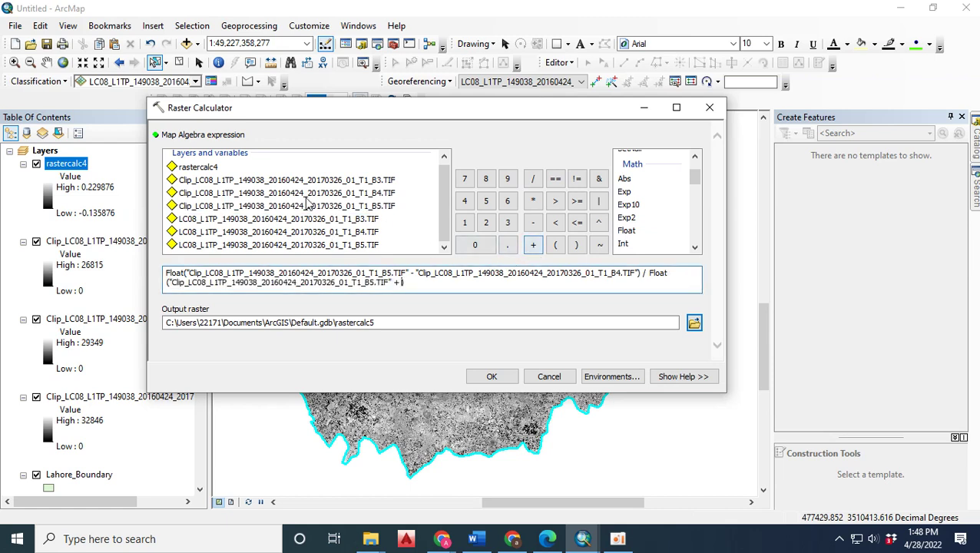
{"action": "double_click", "coordinate": [336, 197]}
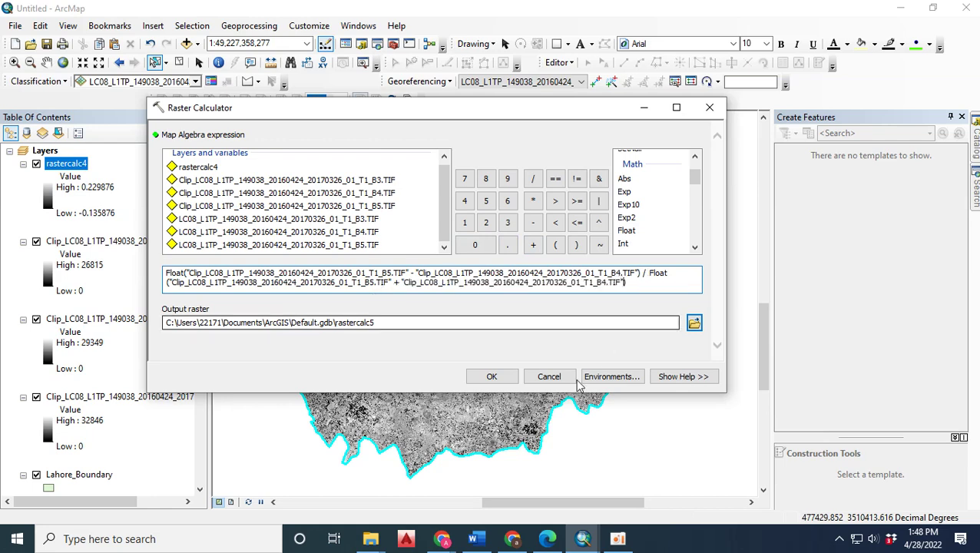
{"action": "left_click", "coordinate": [506, 376]}
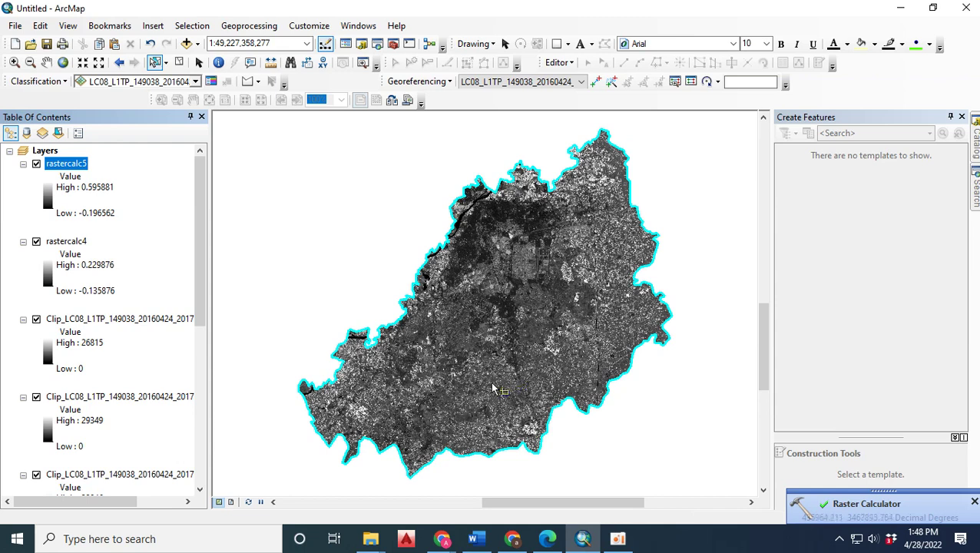
- Rename rastercalc5 to ndbi and rastercalc4 to ndvi in the Table of Contents
{"action": "left_click", "coordinate": [73, 166]}
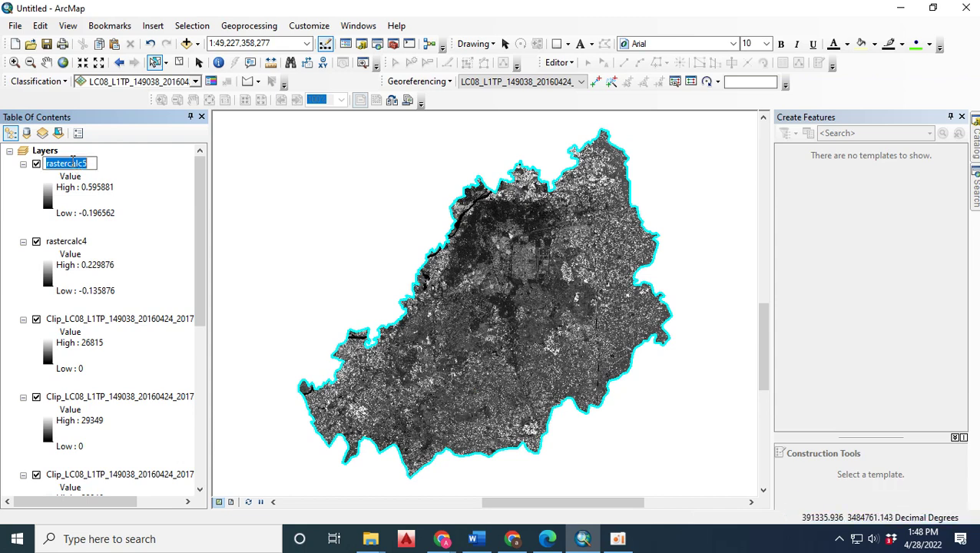
{"action": "type", "text": "ndbi"}
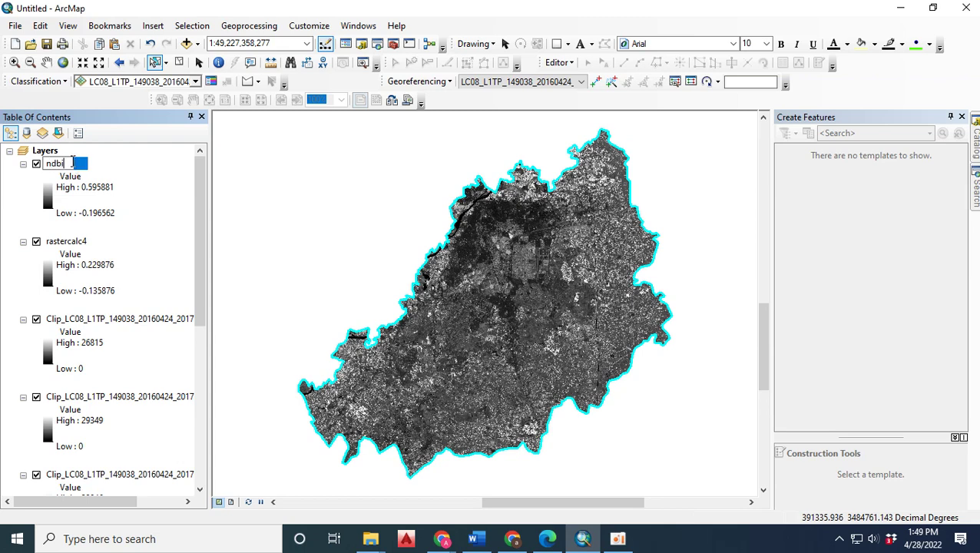
{"action": "key", "text": "Return"}
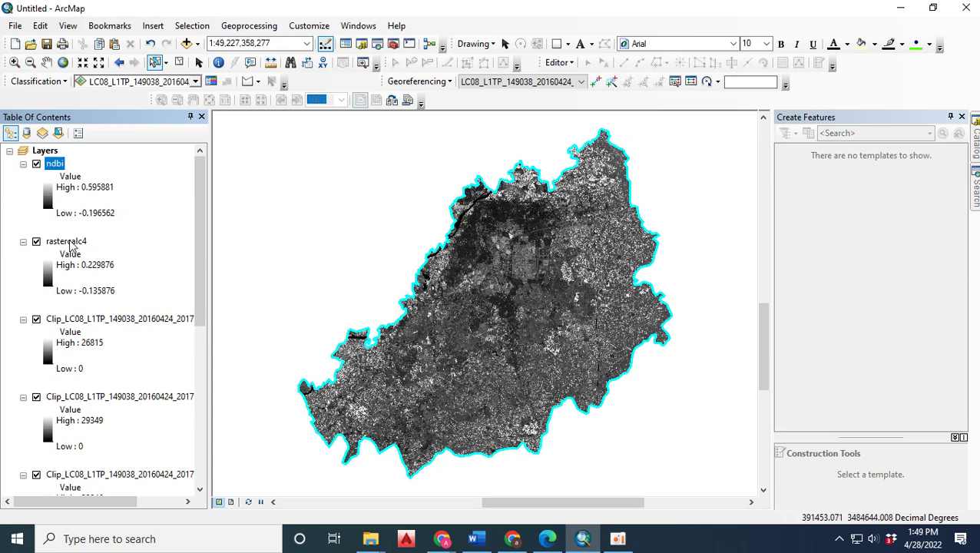
{"action": "left_click", "coordinate": [70, 242]}
{"action": "left_click", "coordinate": [71, 242]}
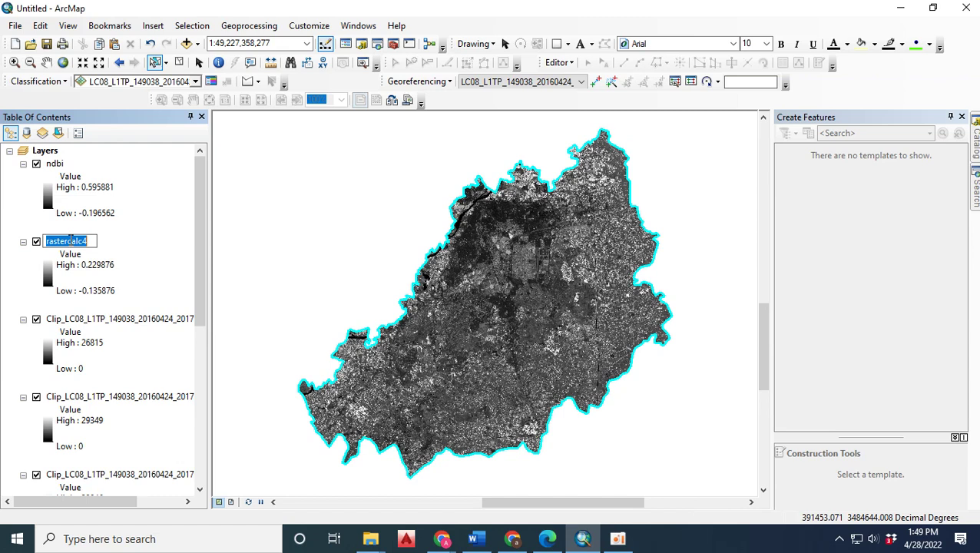
{"action": "type", "text": "ndvi"}
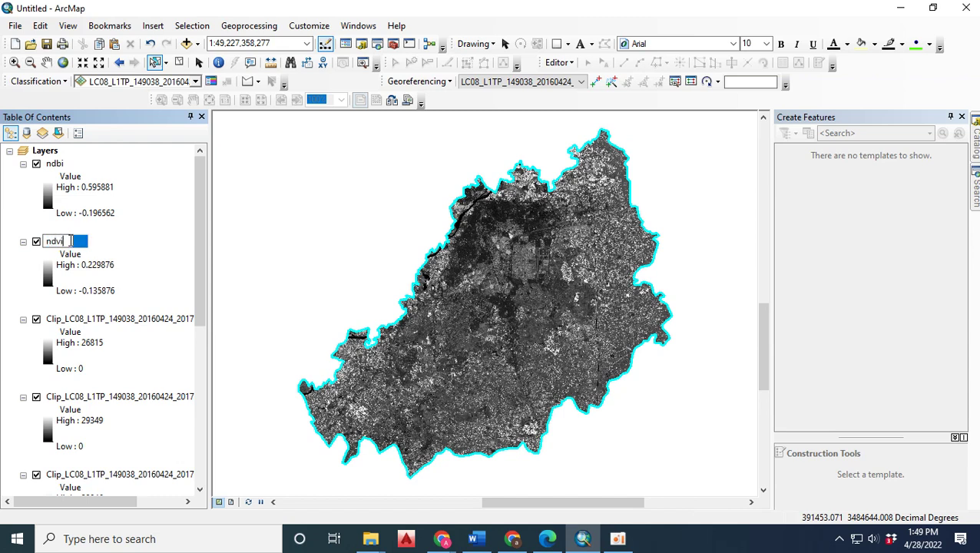
{"action": "key", "text": "Return"}
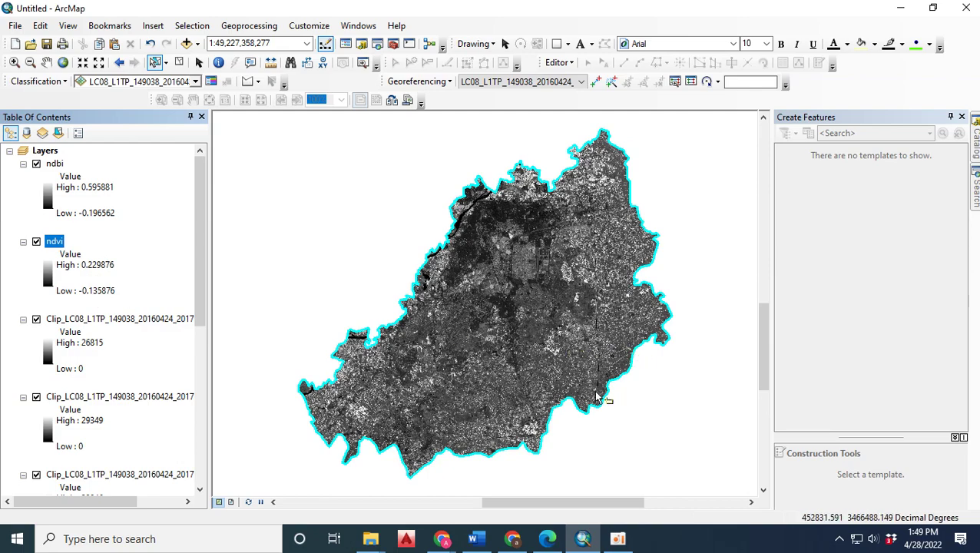
{"action": "left_click", "coordinate": [473, 538]}
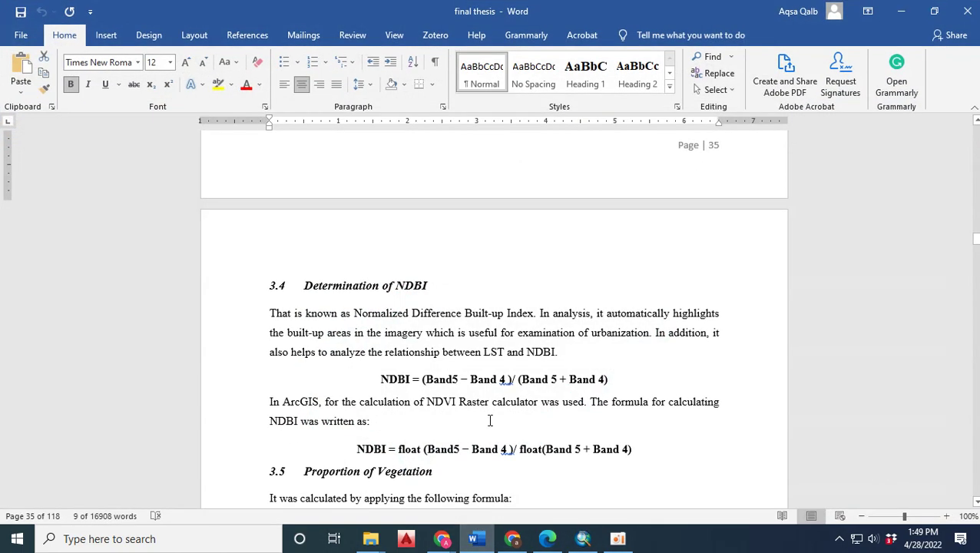
- Scroll the thesis up to section 3.3 Determination of NDVI
{"action": "scroll", "coordinate": [489, 420], "scroll_direction": "up", "scroll_amount": 3}
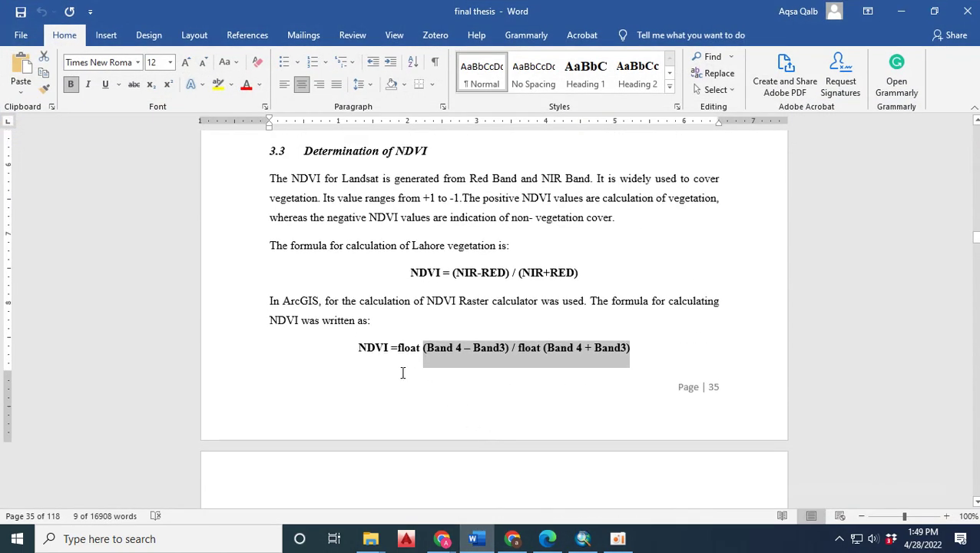